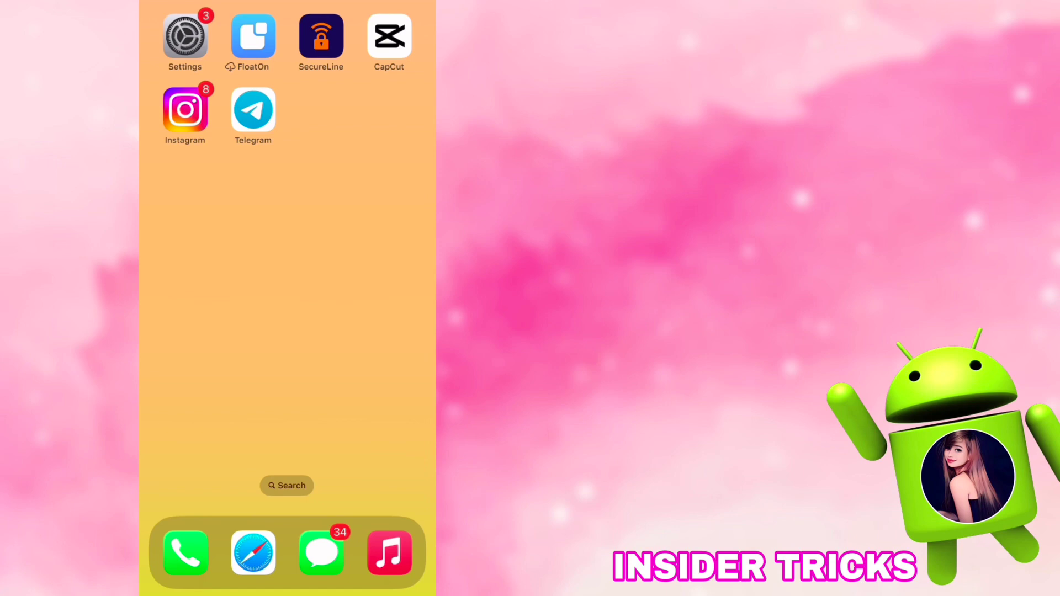
# Launch Telegram and navigate through Settings and Appearance to Stickers and Emoji.
pyautogui.click(253, 110)
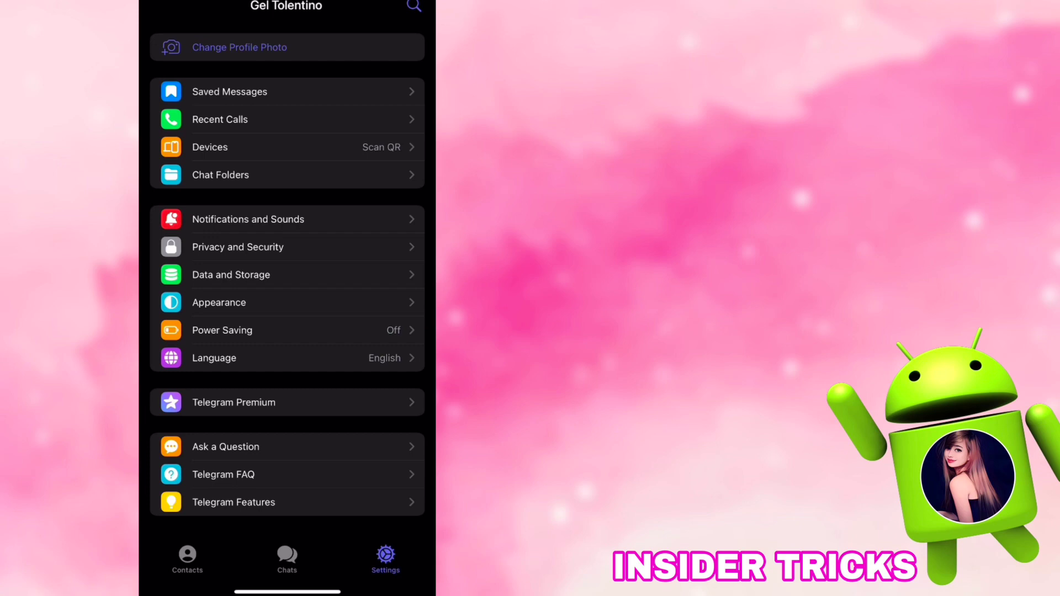
pyautogui.click(288, 302)
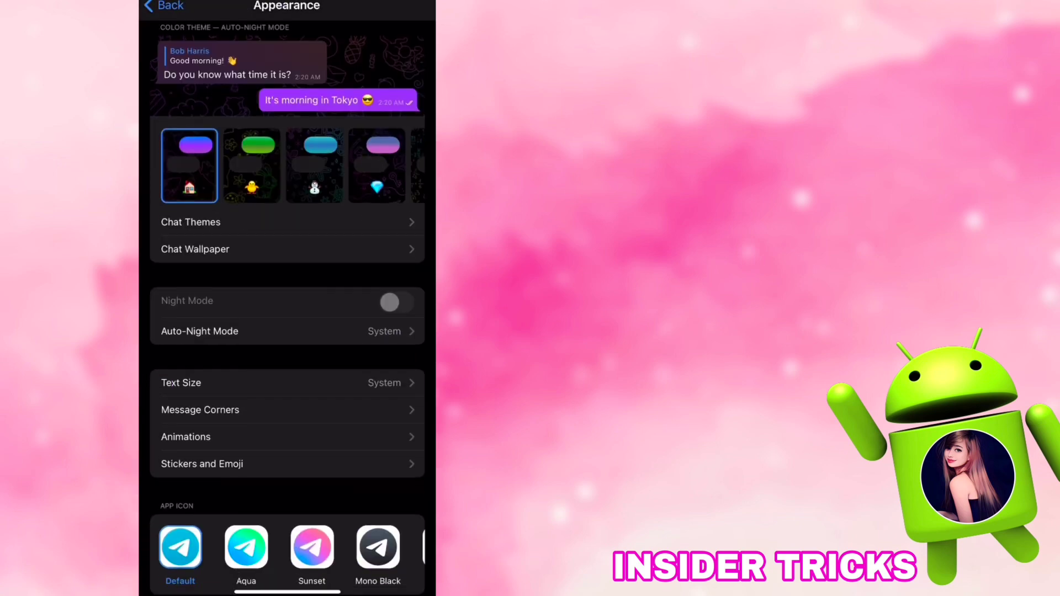
pyautogui.scroll(-2, 286, 298)
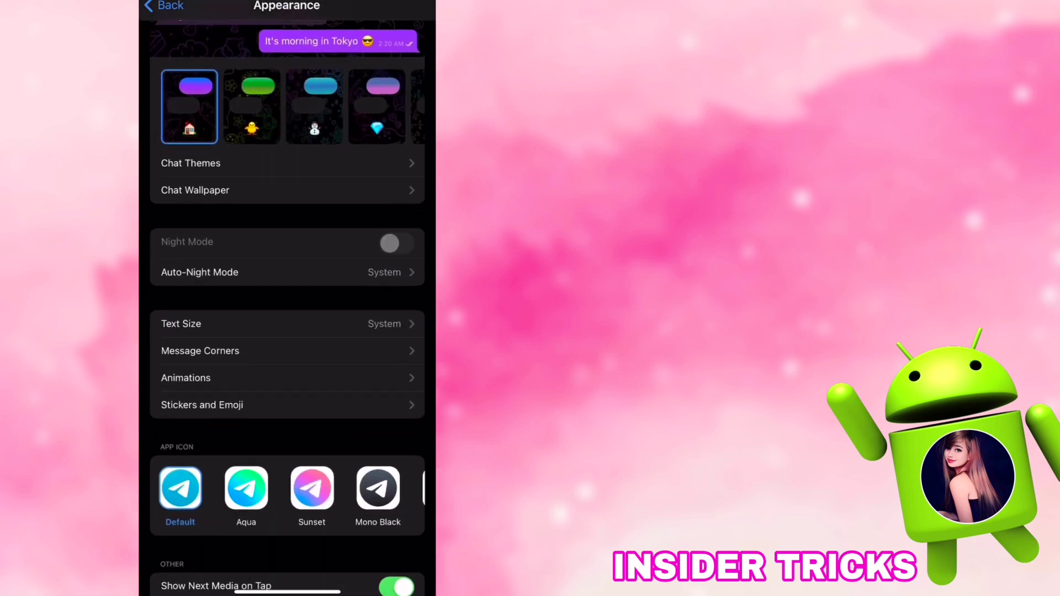
pyautogui.click(287, 405)
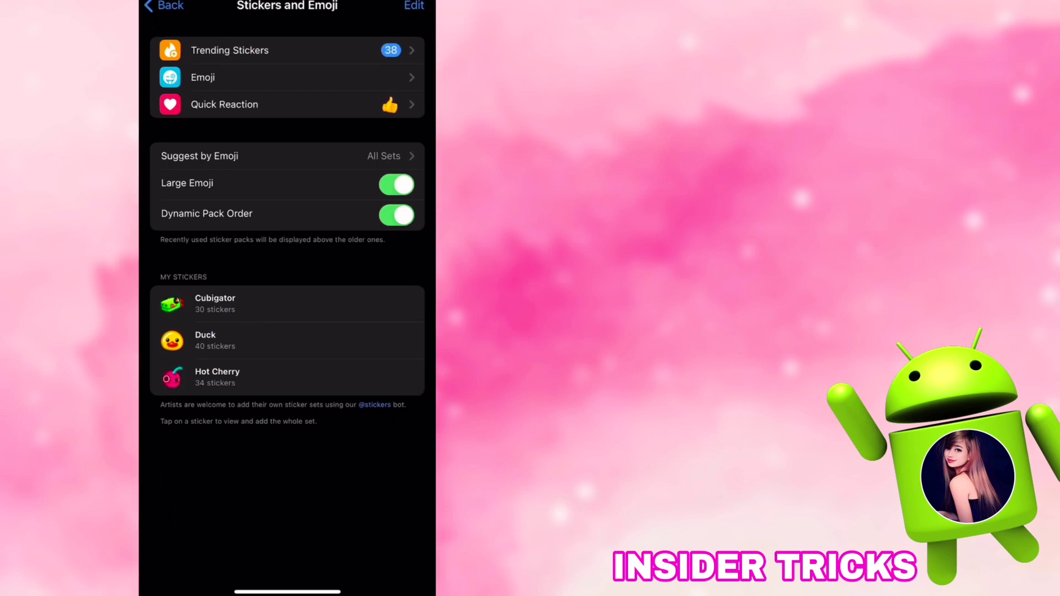
# Open the Emoji page to reach the Suggest Animated Emoji option, currently off.
pyautogui.click(287, 78)
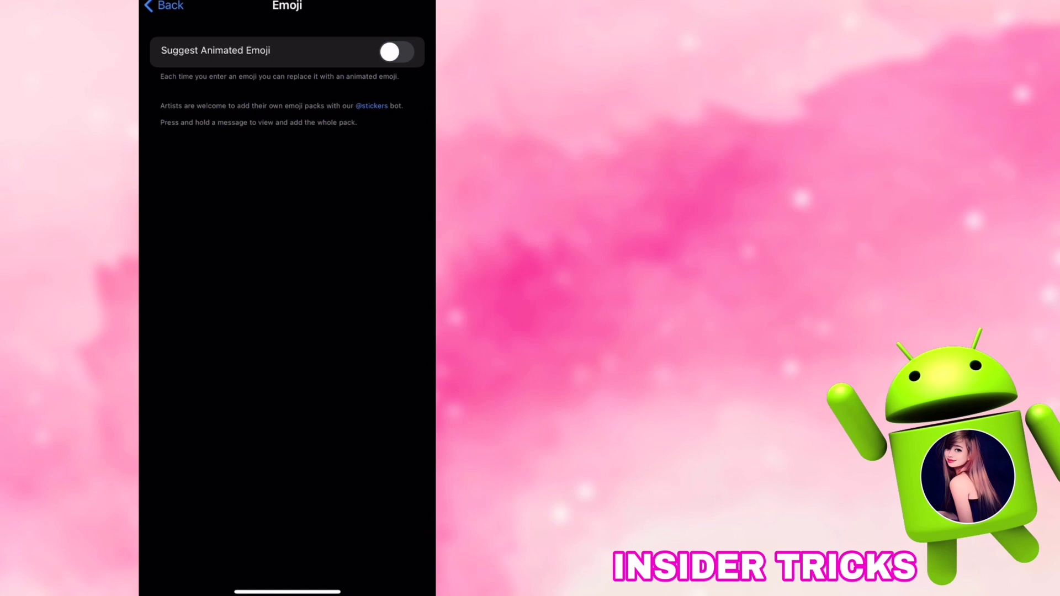